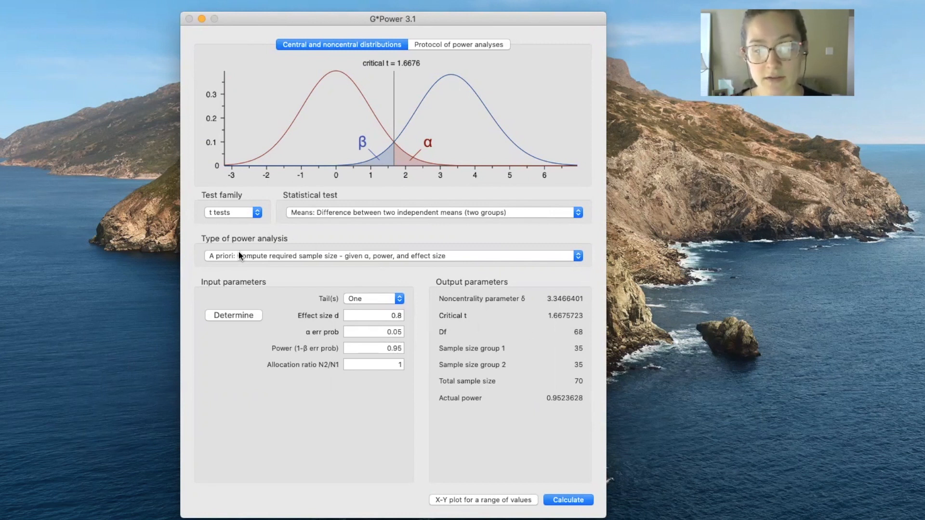
Choose t tests with an a priori analysis and the test "Means: Difference between two independent means (two groups)".
click(255, 214)
click(240, 214)
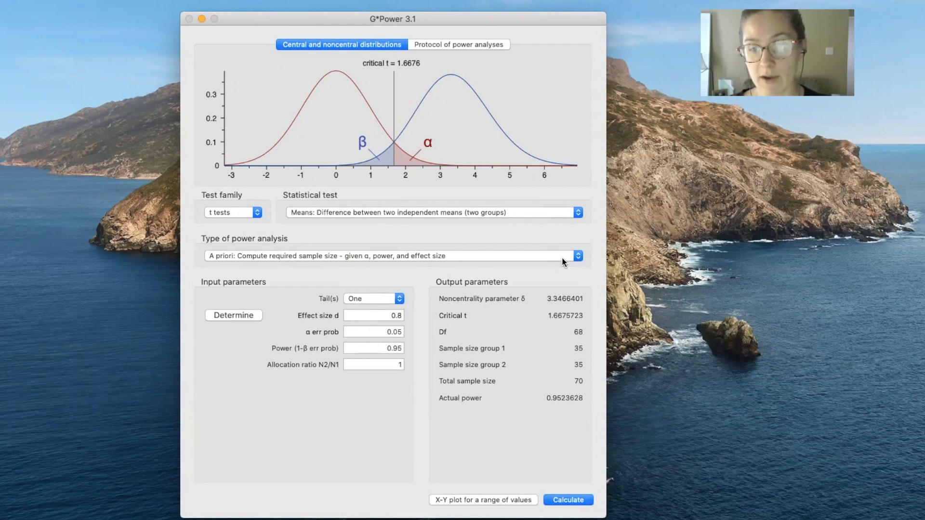
click(578, 256)
click(578, 256)
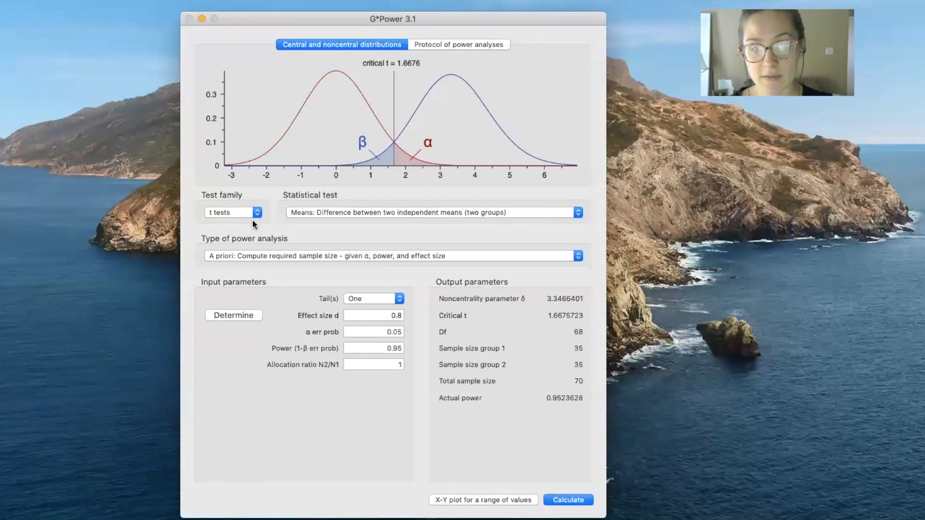
click(577, 213)
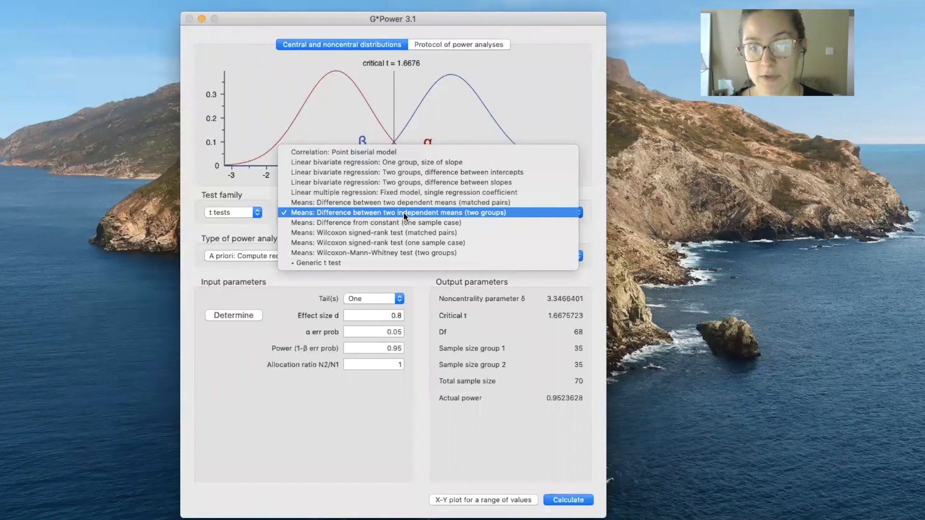
click(504, 212)
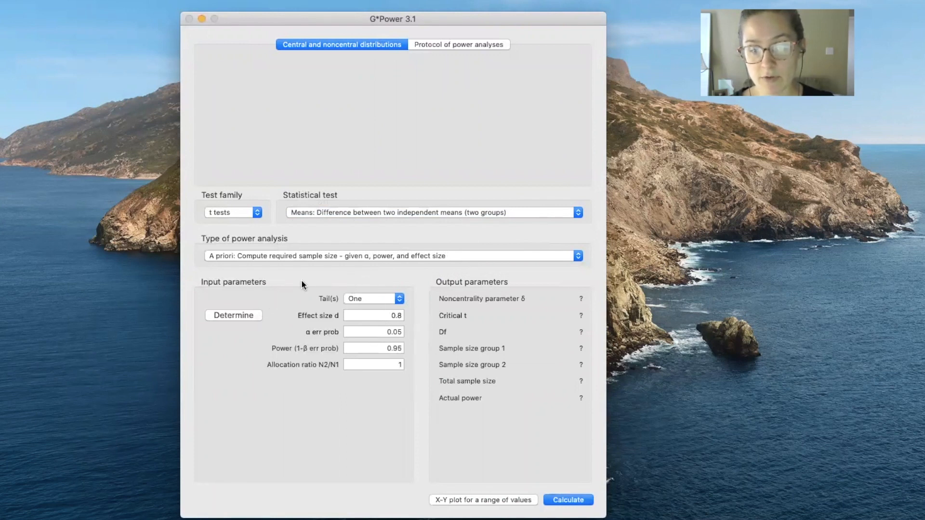
Review the effect size d, α err prob, power and allocation ratio inputs of the independent-means test.
mouse_move(398, 317)
double_click(398, 316)
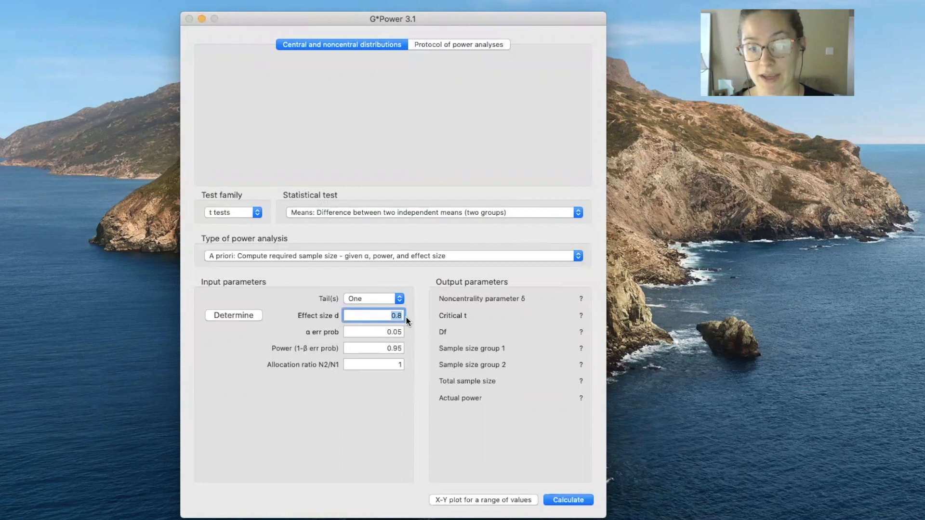
double_click(386, 332)
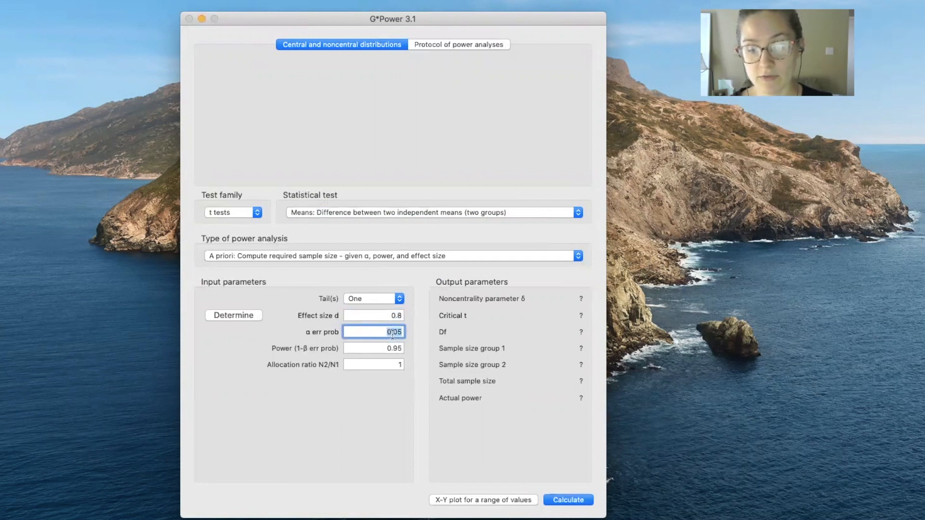
double_click(397, 315)
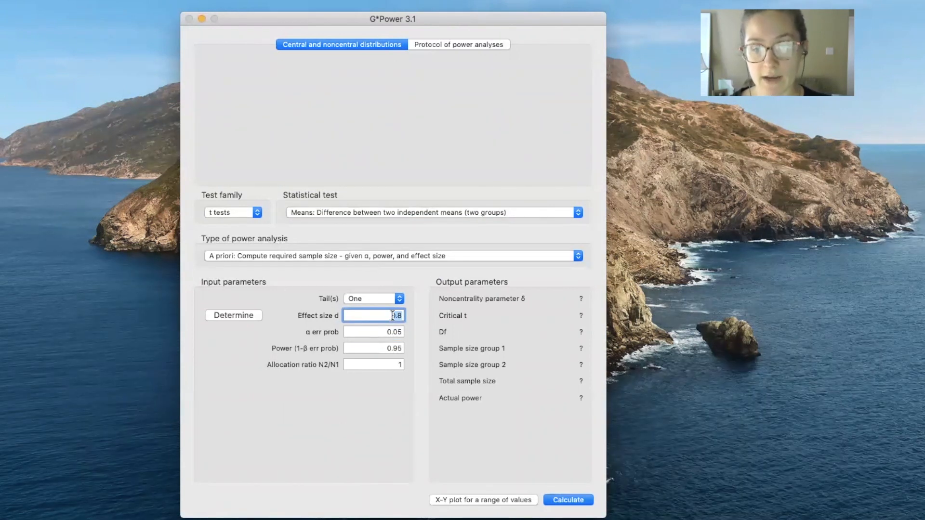
double_click(390, 348)
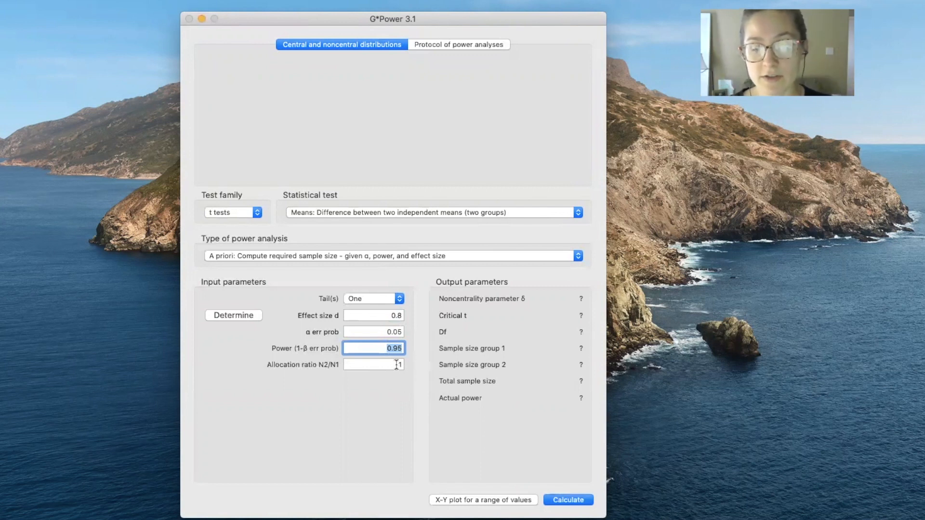
click(399, 365)
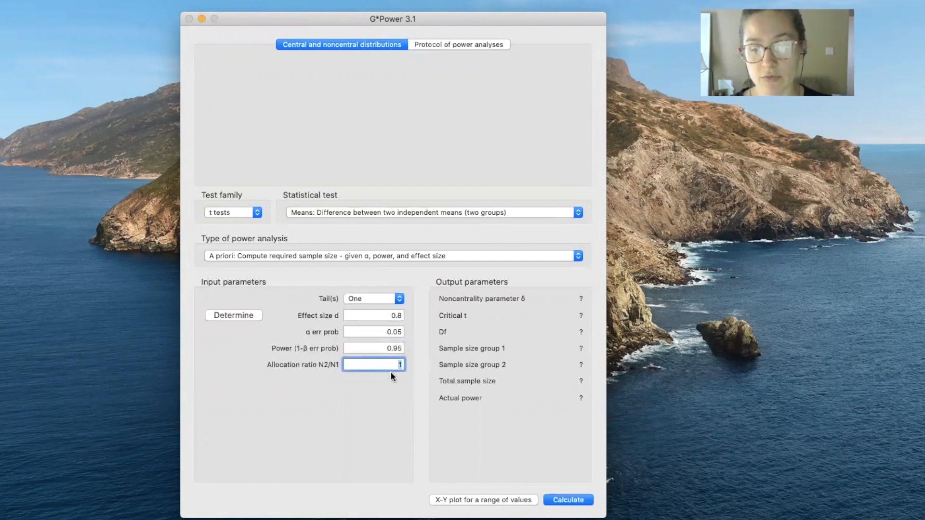
Look at the effect size calculator drawer, close it, and calculate the required sample size for the two independent groups.
click(238, 318)
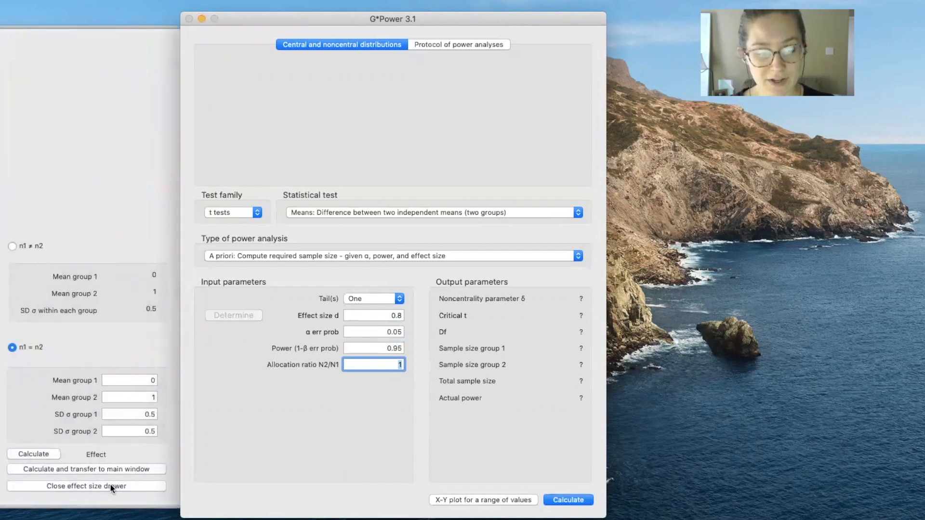
click(94, 487)
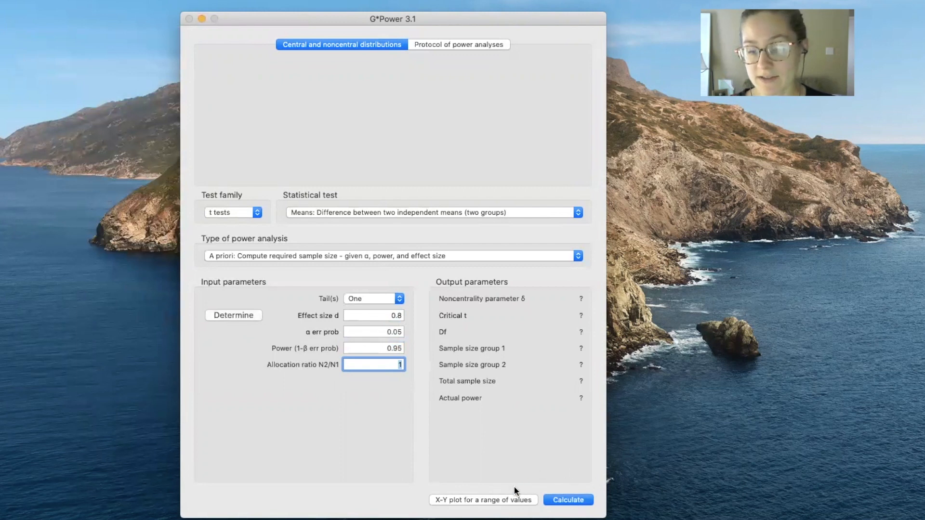
click(571, 501)
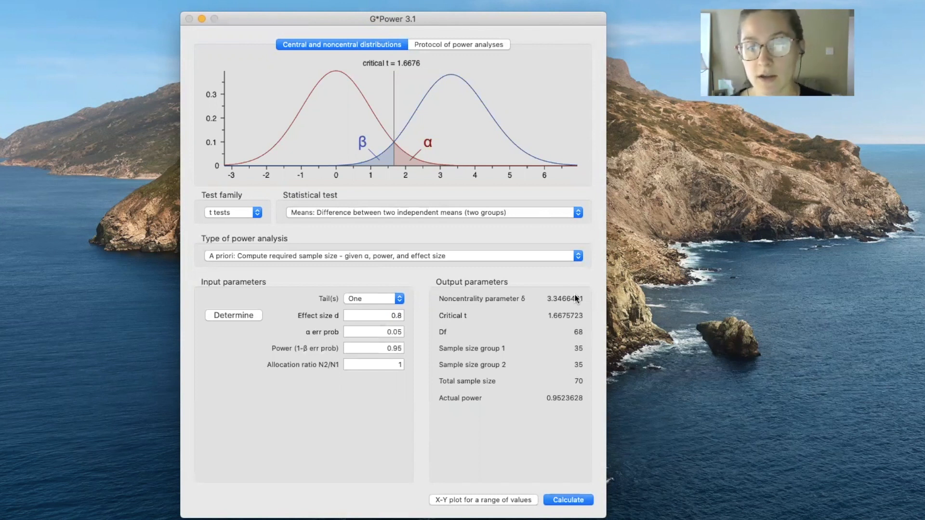
Switch the test to "Means: Difference between two dependent means (matched pairs)" and set effect size dz to 0.8.
click(578, 214)
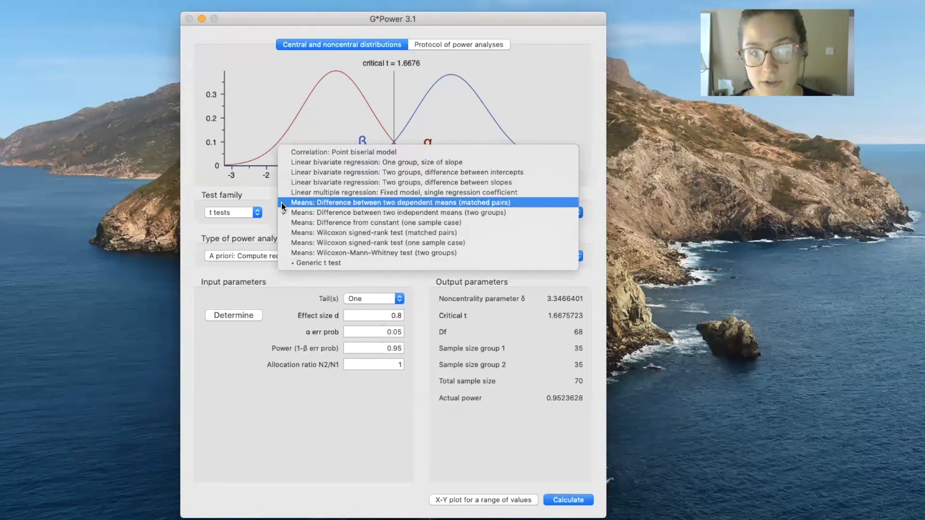
click(434, 202)
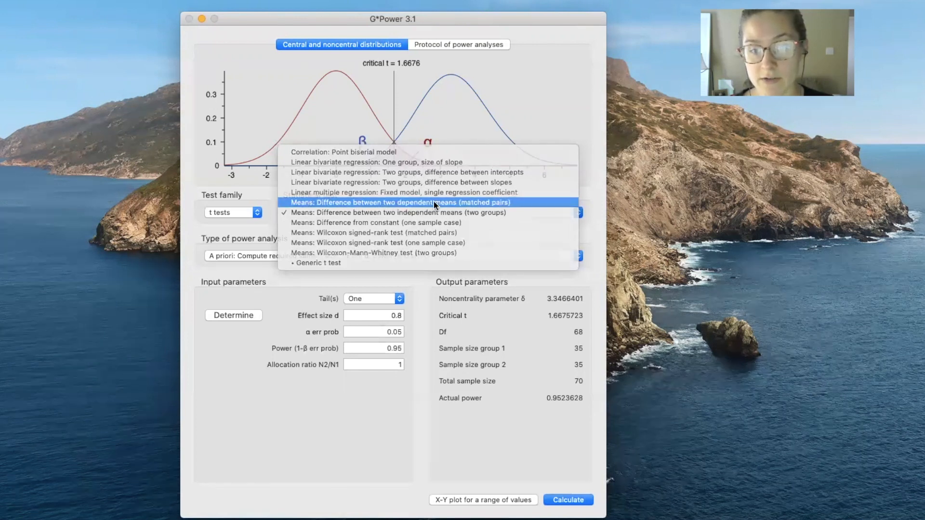
double_click(400, 315)
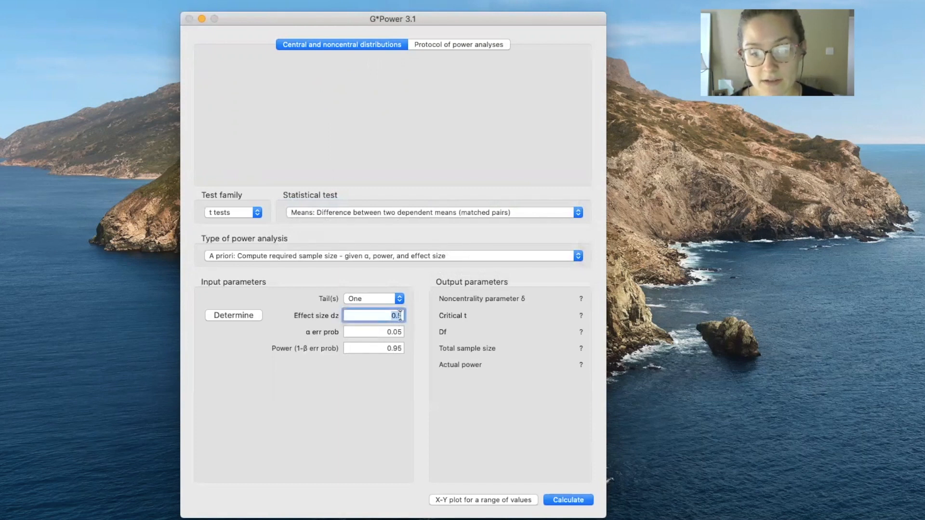
text(0.8)
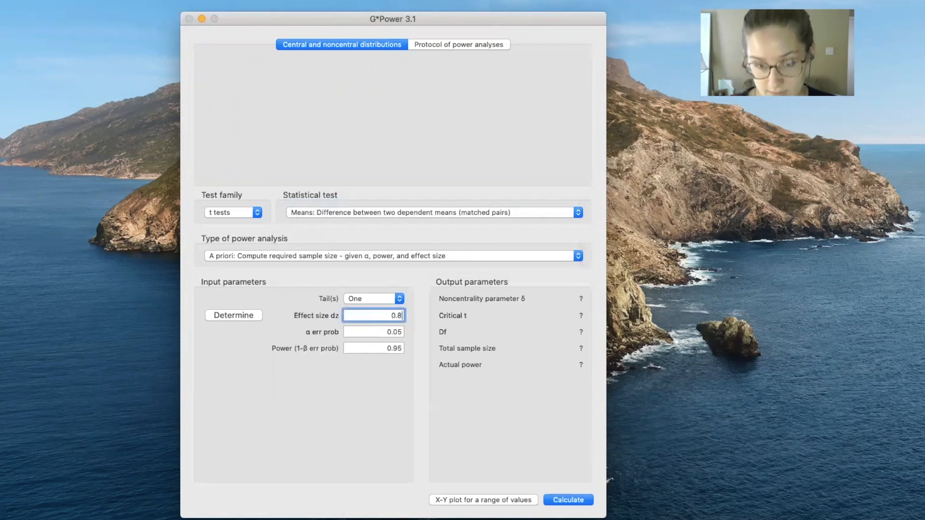
Check the α and power inputs and calculate the required sample size for the matched-pairs test.
double_click(387, 335)
double_click(382, 347)
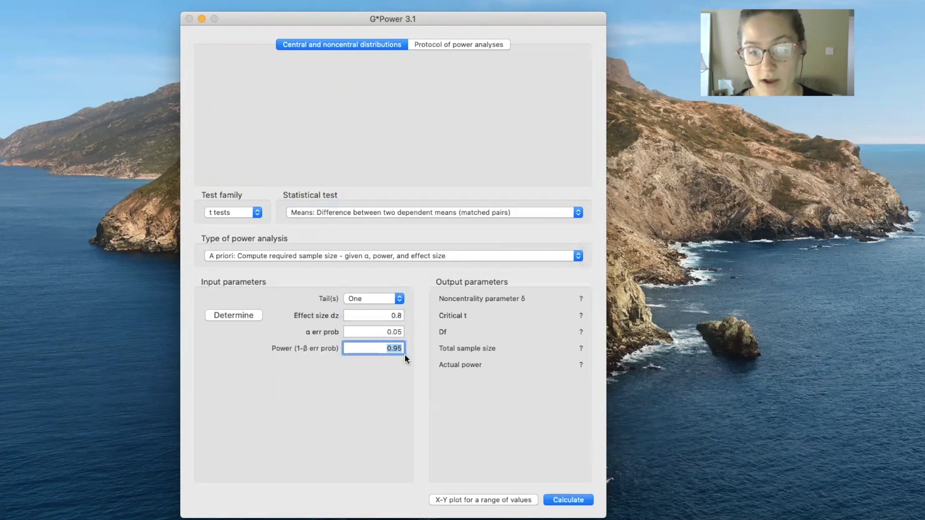
click(575, 500)
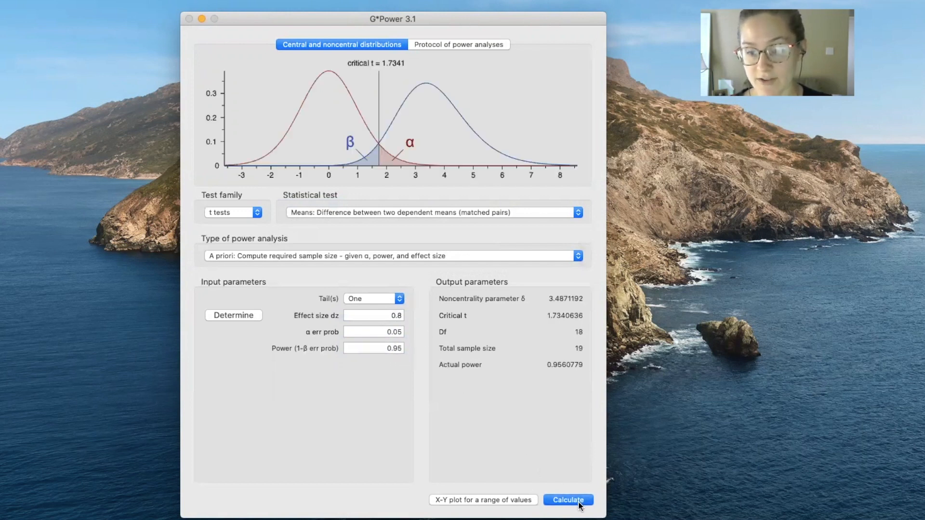
Calculate the required sample size for "Means: Difference from constant (one sample case)" with effect size d set to 0.8.
click(578, 213)
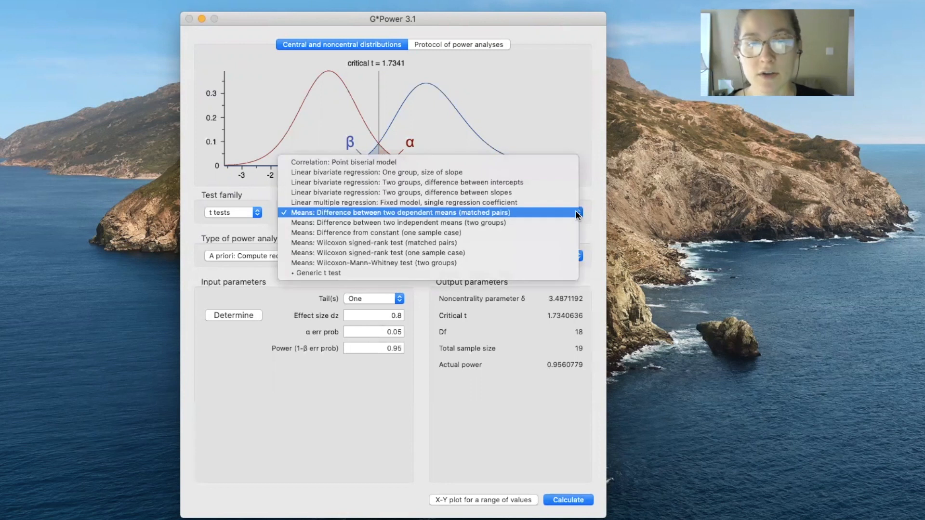
click(374, 234)
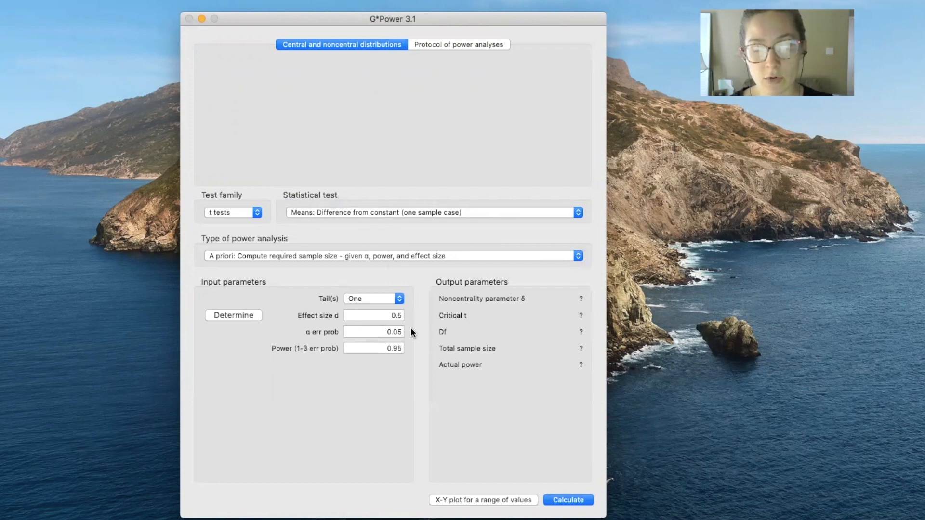
click(398, 319)
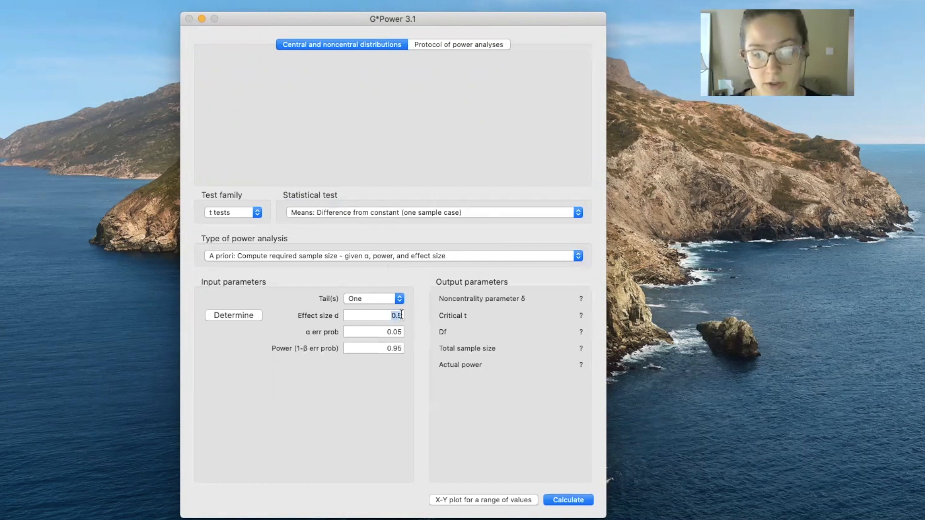
key(BackSpace)
text(8)
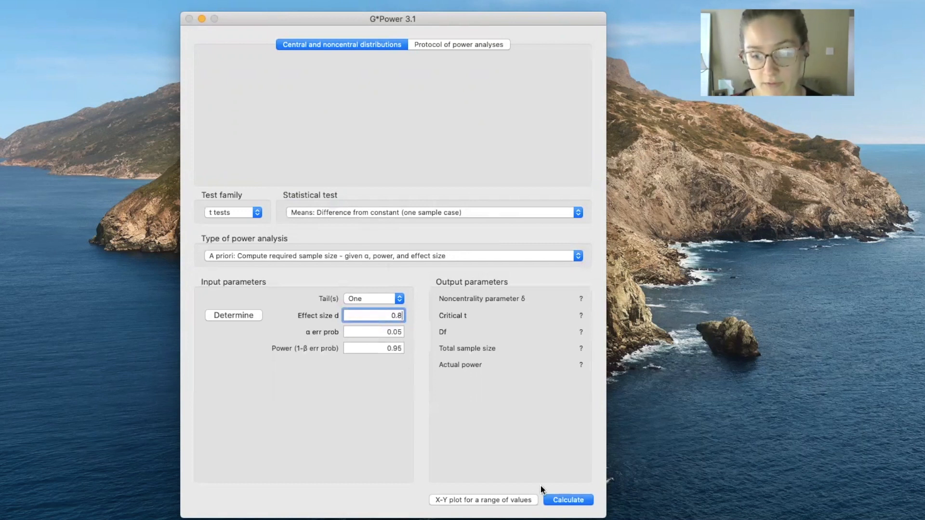
click(583, 501)
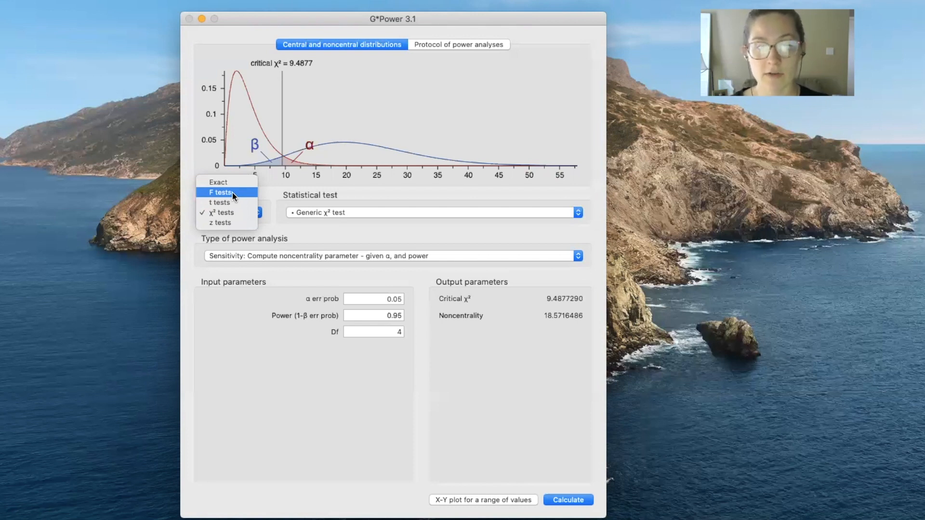
Select the F tests family with the test "Linear multiple regression: Fixed model, R² deviation from zero".
click(232, 192)
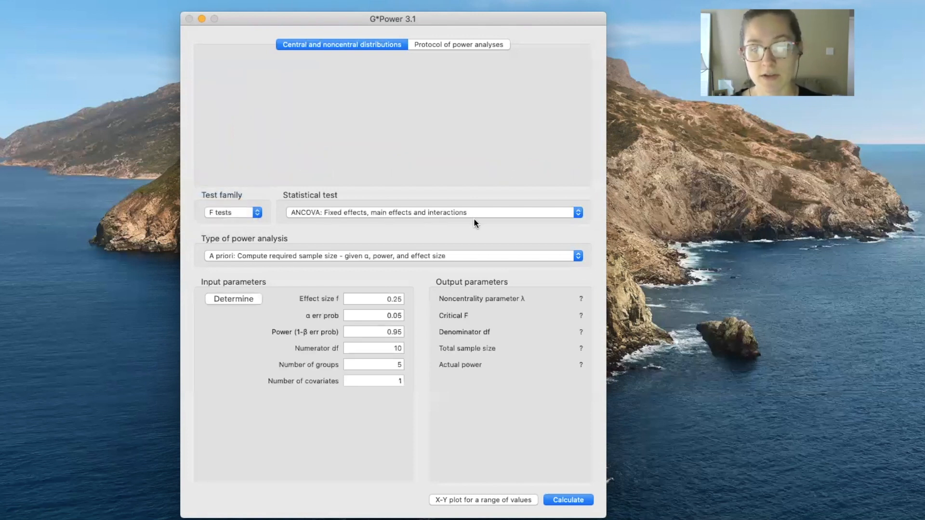
click(578, 212)
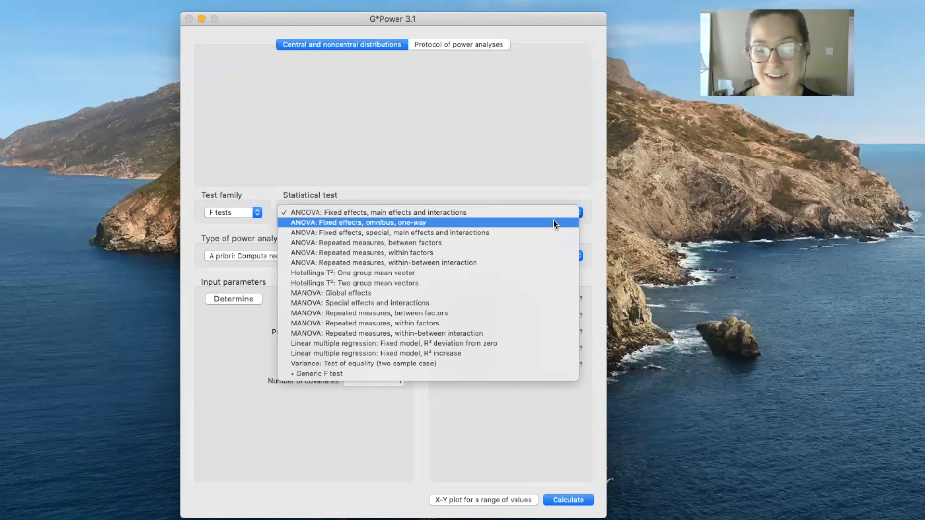
click(496, 345)
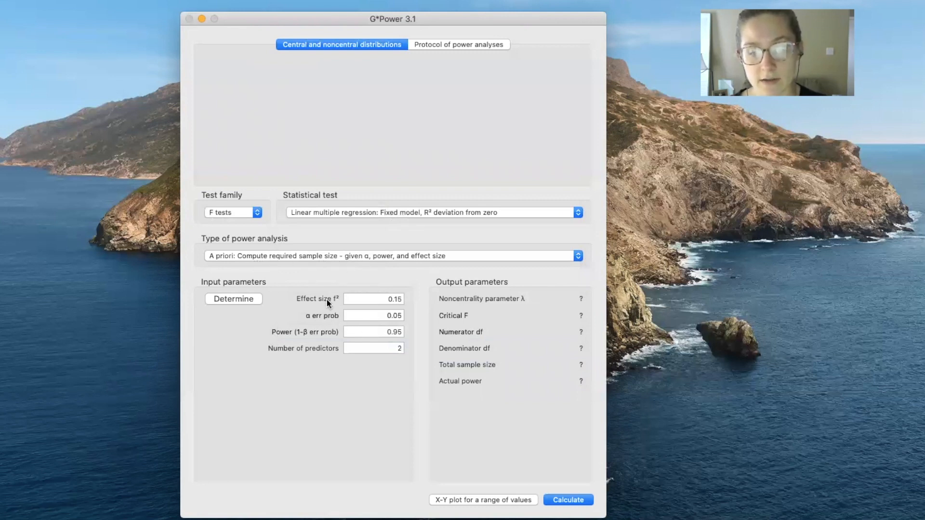
Set effect size f² to 0.35 and calculate the required sample size for the regression.
key(super+Tab)
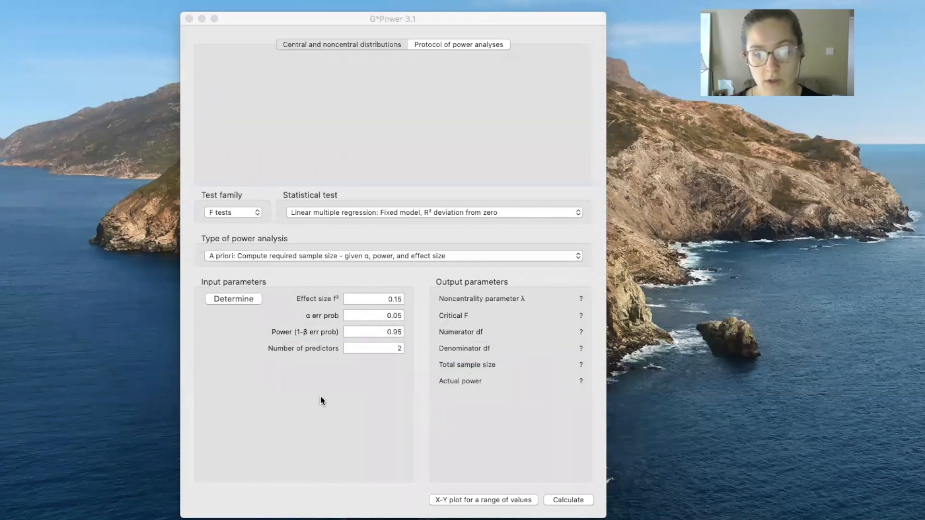
click(400, 300)
text(0.35)
key(Return)
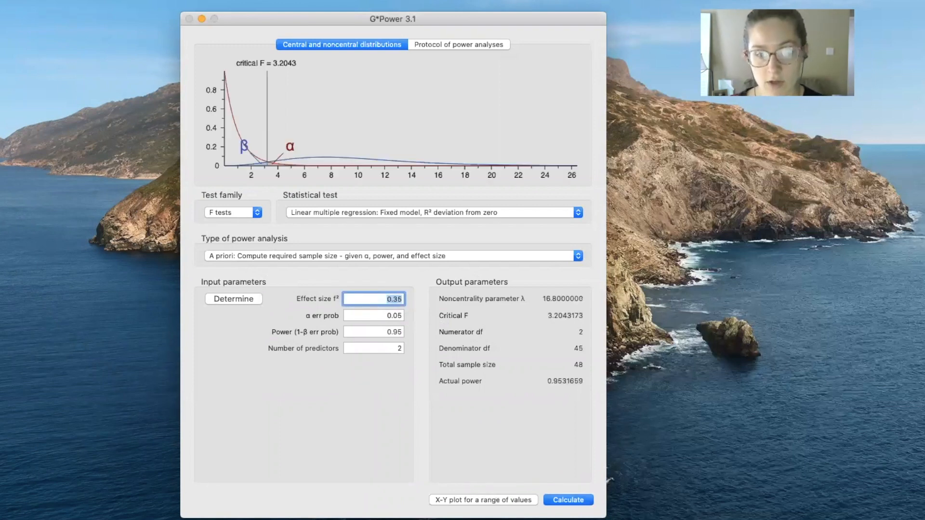
Check the α, power and number of predictors inputs and recalculate the regression's required sample size.
key(Tab)
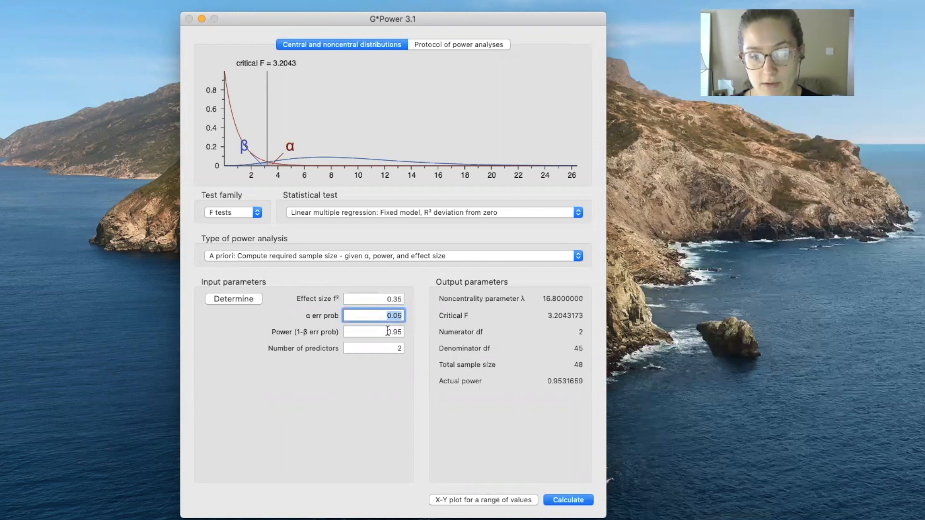
key(Tab)
key(Tab)
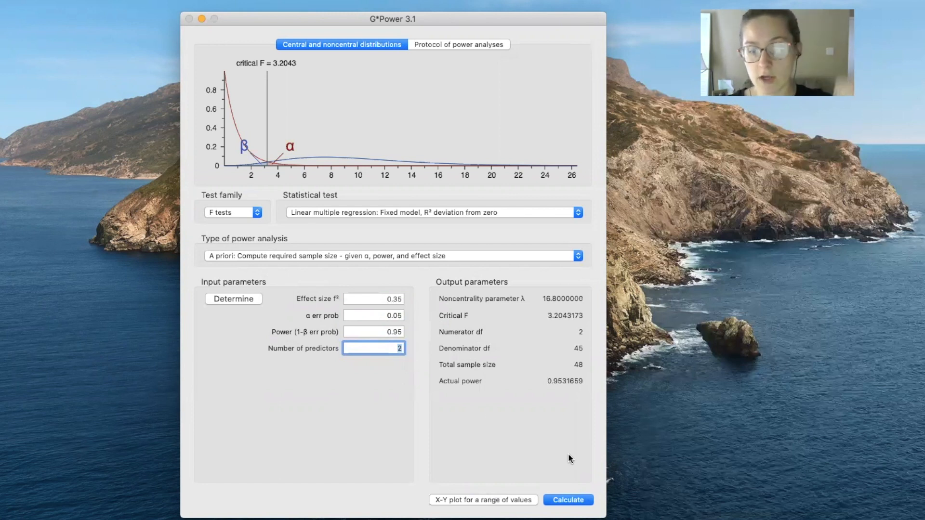
click(571, 501)
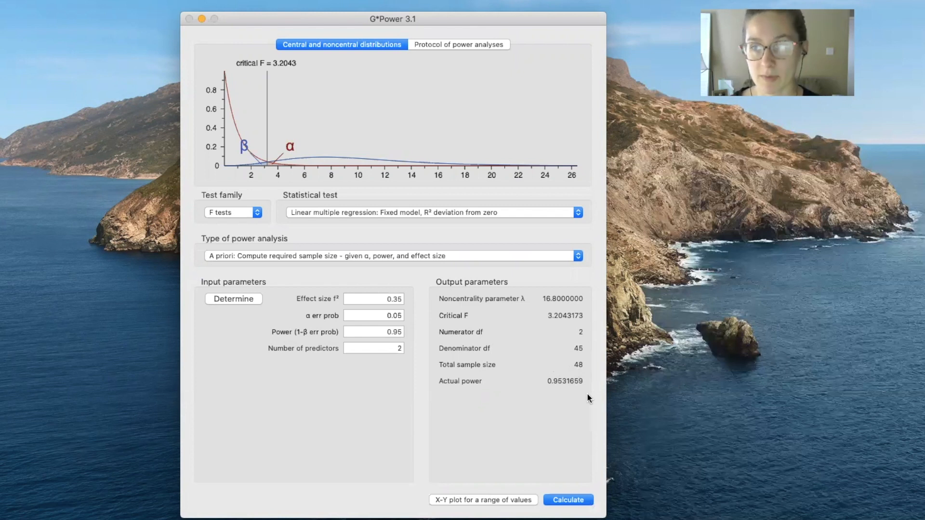
Switch the test to "ANOVA: Fixed effects, omnibus, one-way" and set effect size f to 0.40.
click(578, 212)
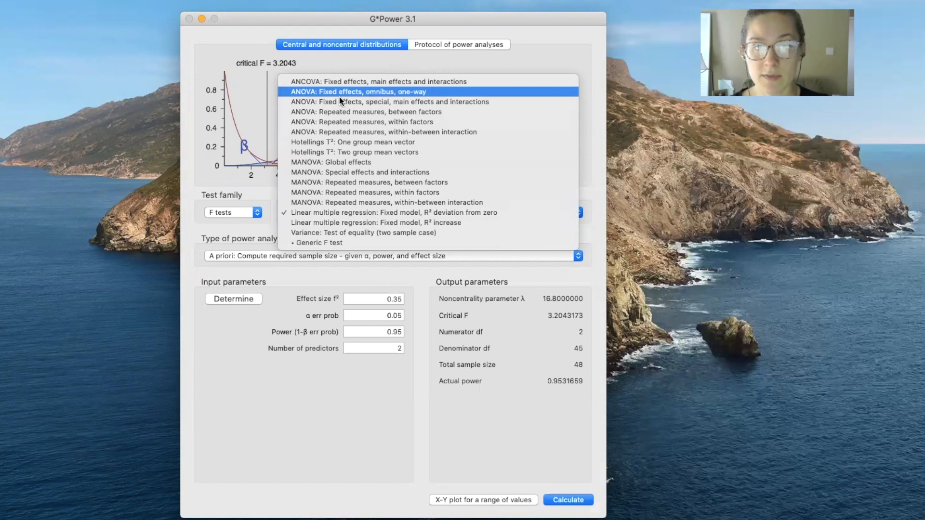
click(423, 94)
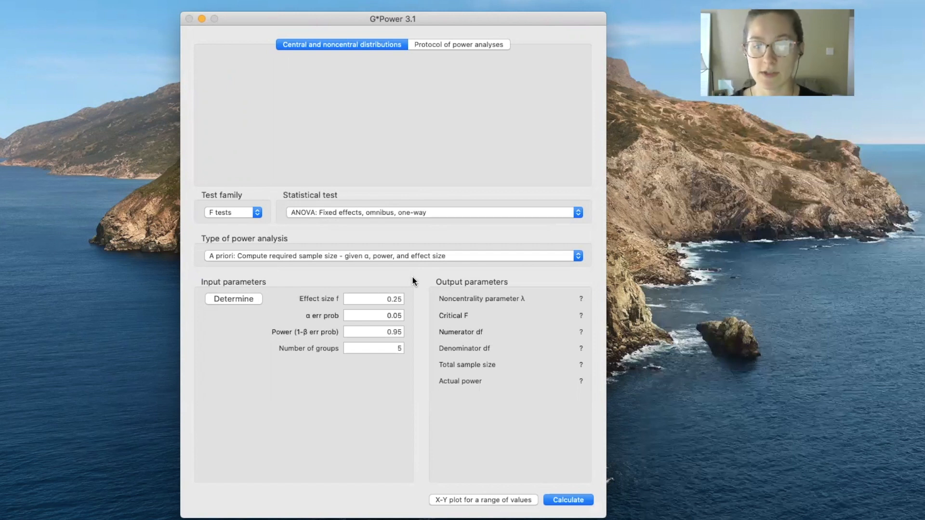
click(402, 314)
click(400, 300)
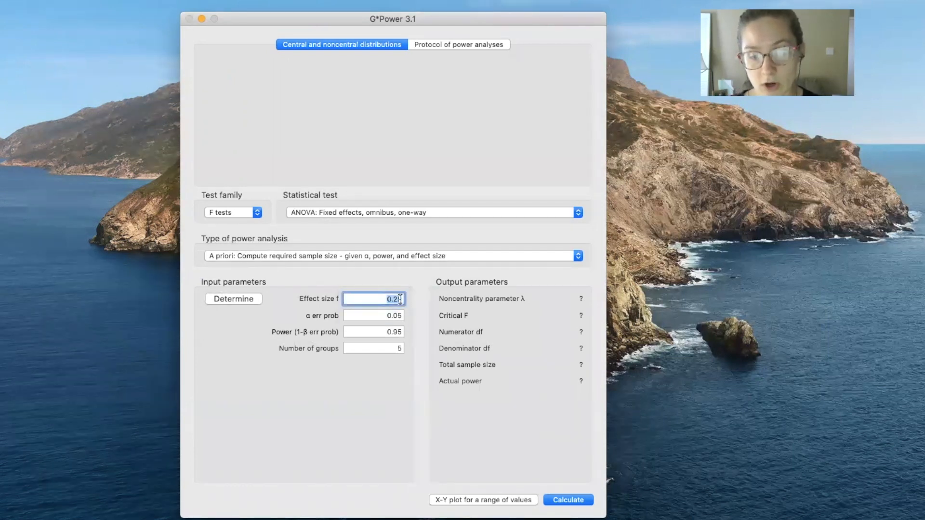
text(0.40)
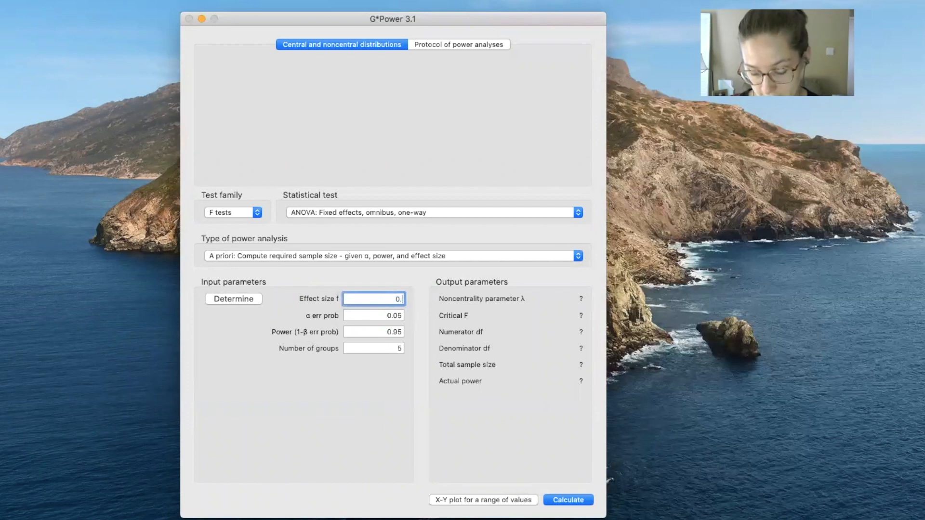
Set the number of groups to 3 and calculate the required sample size for the one-way ANOVA.
double_click(392, 349)
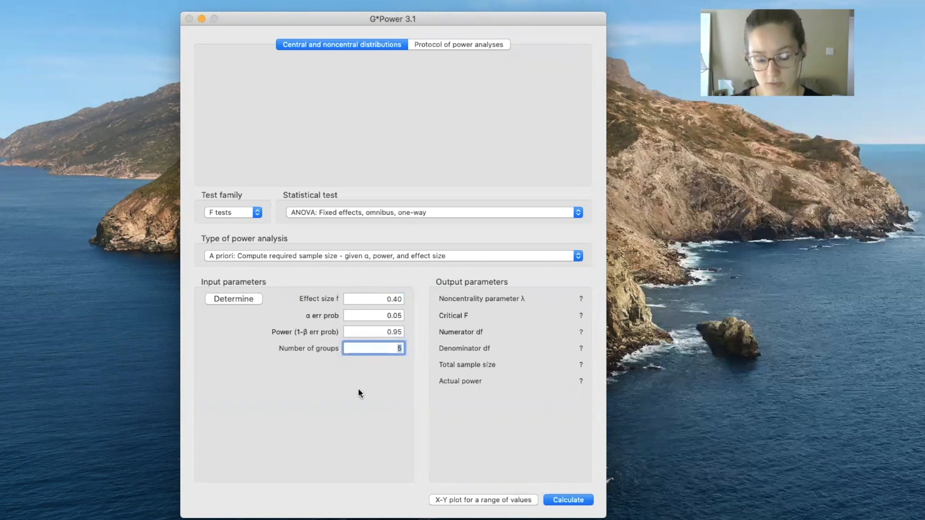
text(3)
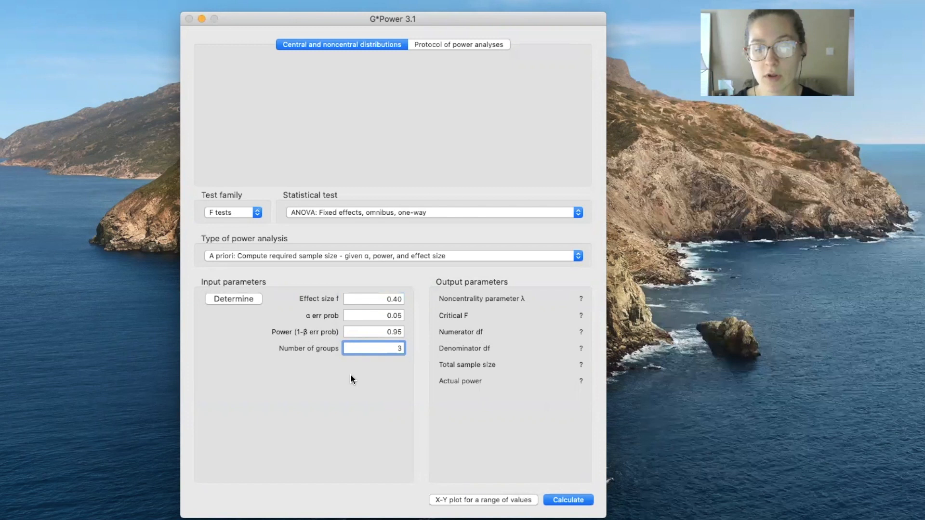
click(575, 499)
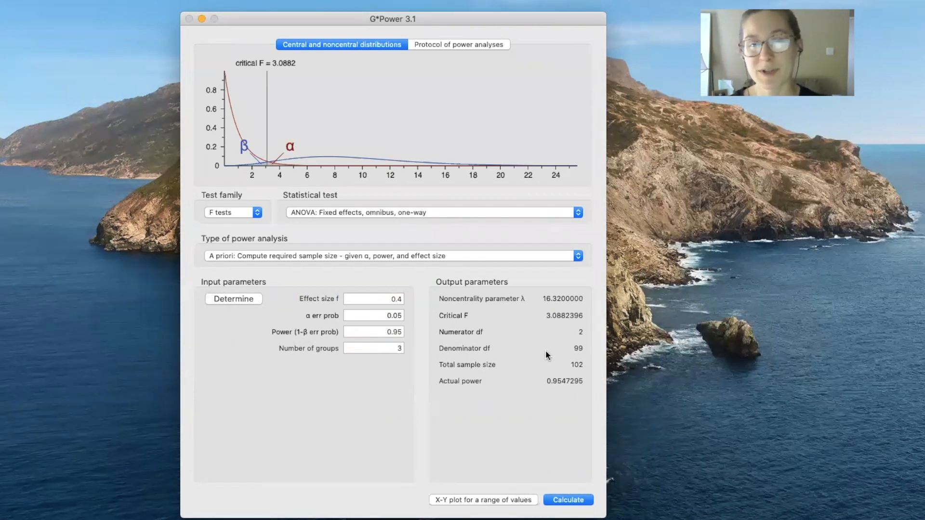
Switch the test to "ANOVA: Repeated measures, within factors" with 1 group and 3 measurements.
click(578, 213)
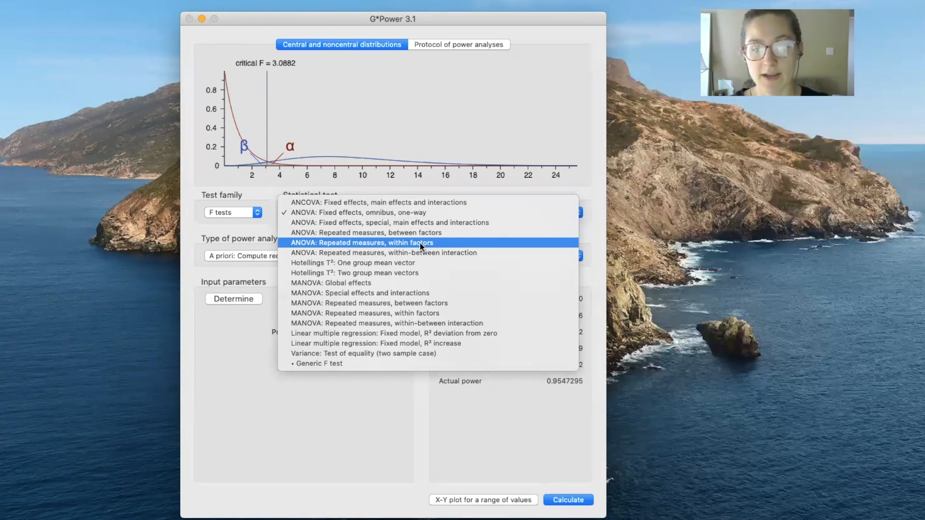
click(395, 242)
double_click(400, 348)
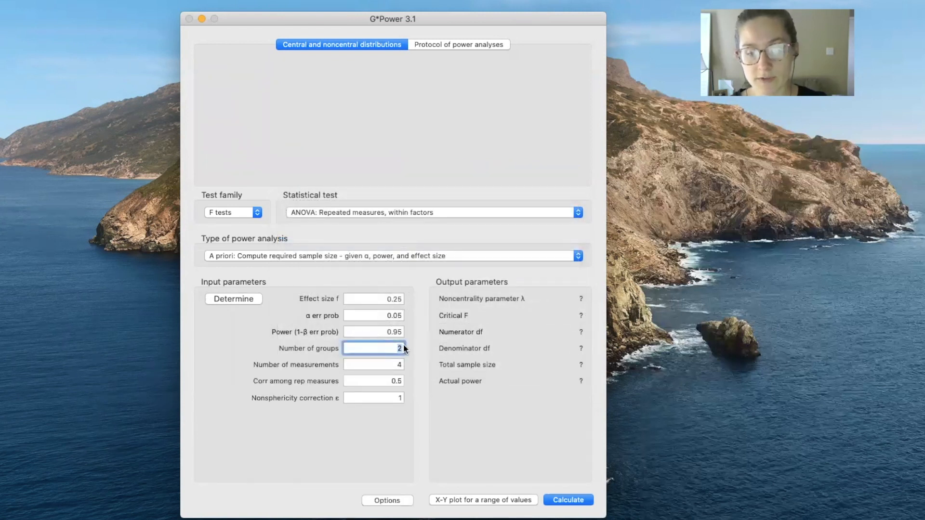
text(1)
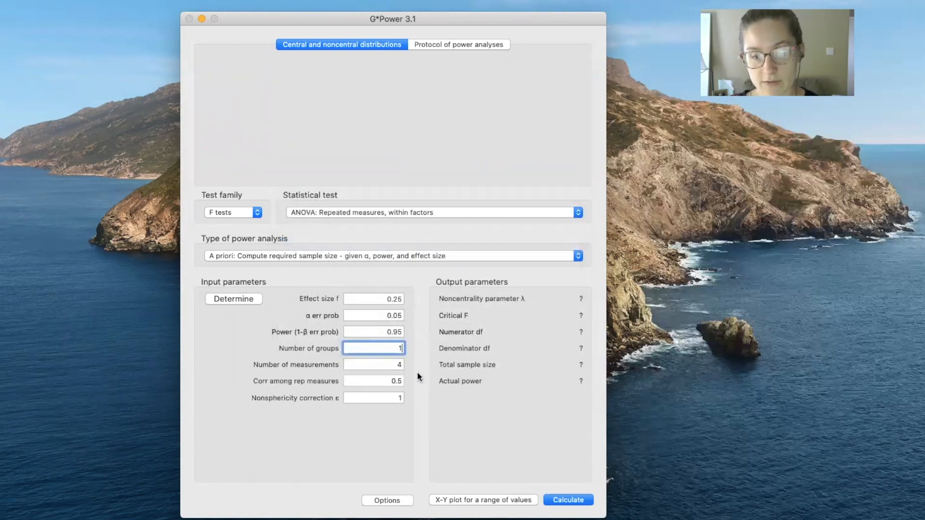
double_click(405, 365)
text(3)
Set effect size f to 0.40, check the α and power inputs, and calculate the repeated measures ANOVA's required sample size.
double_click(402, 299)
text(0.40)
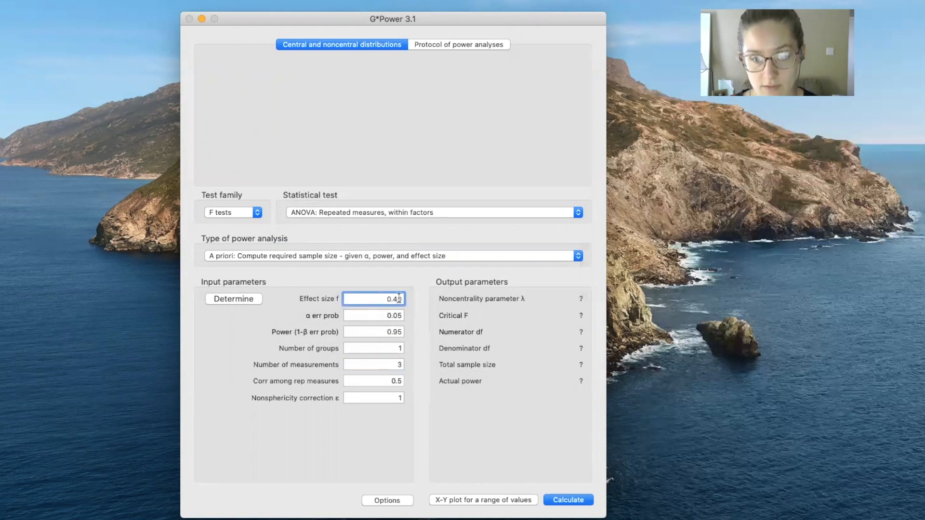
double_click(393, 316)
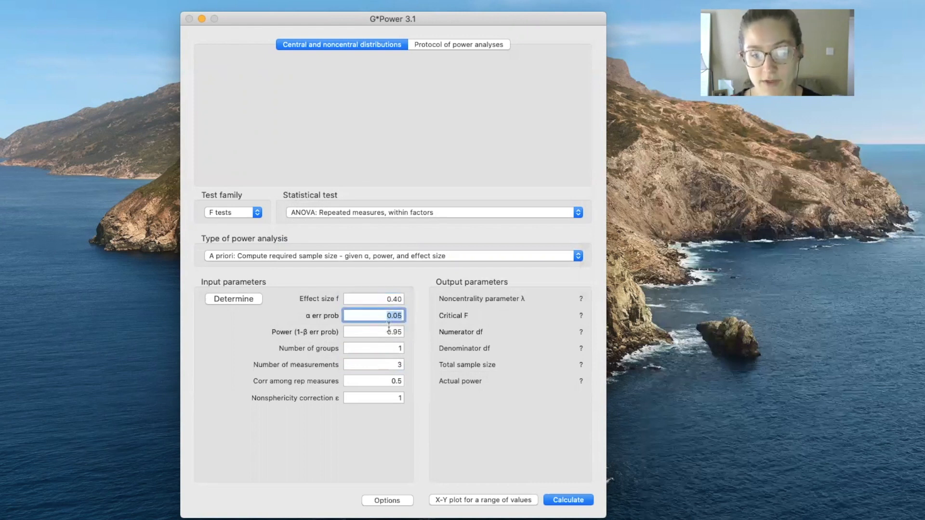
double_click(392, 332)
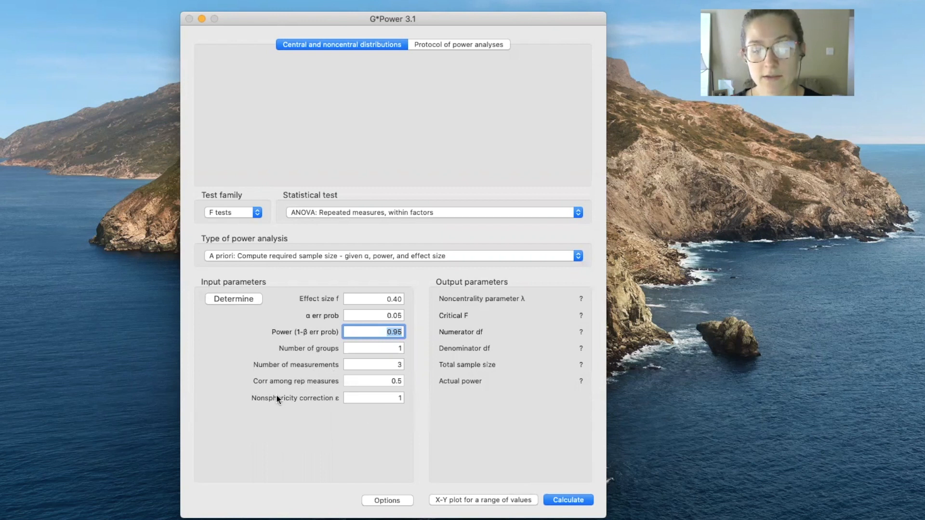
click(568, 499)
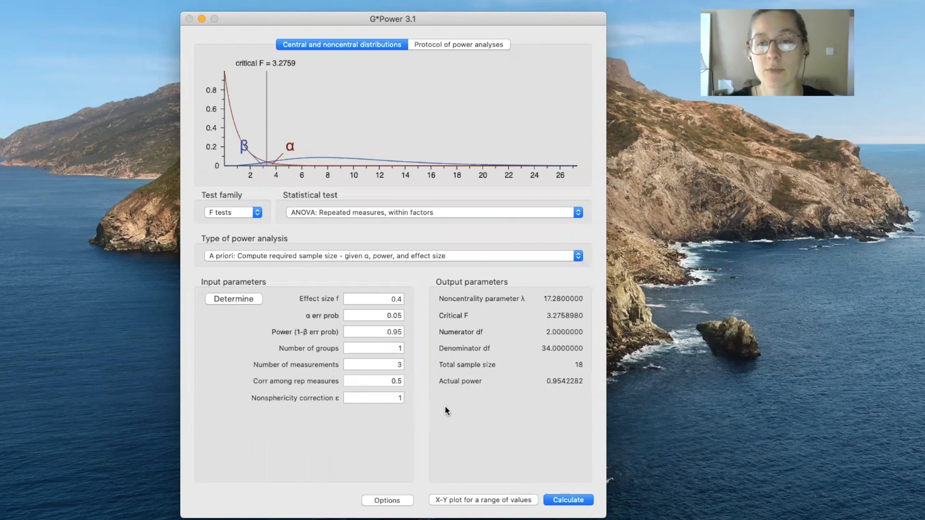
Switch the test to "ANCOVA: Fixed effects, main effects and interactions" and set effect size f to 0.40.
click(579, 214)
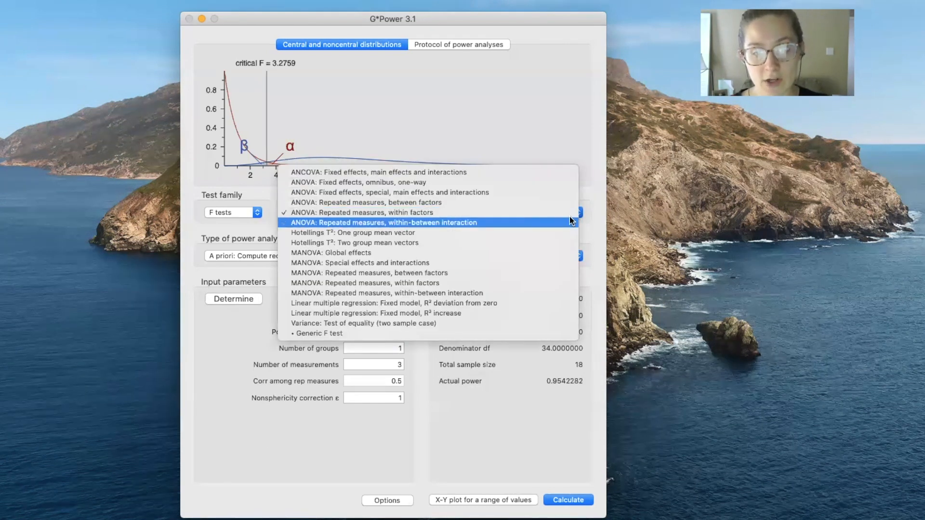
click(452, 172)
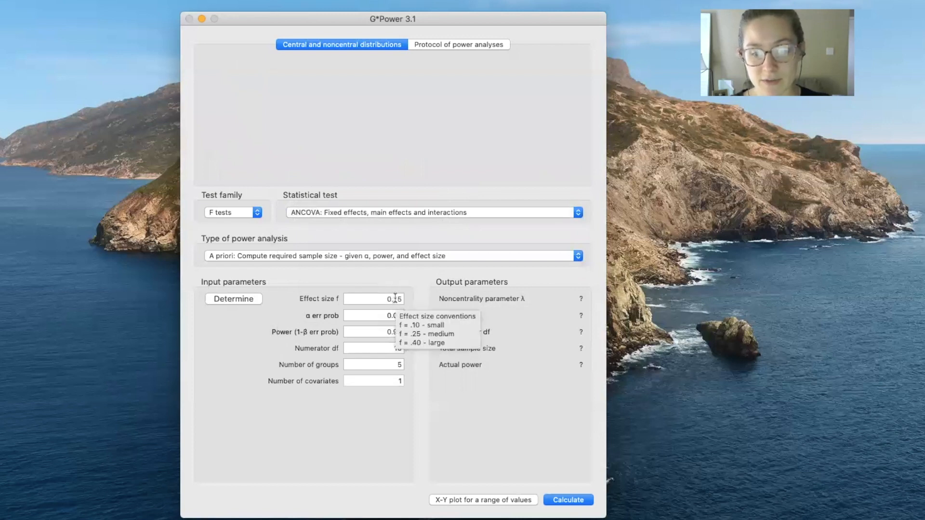
click(393, 299)
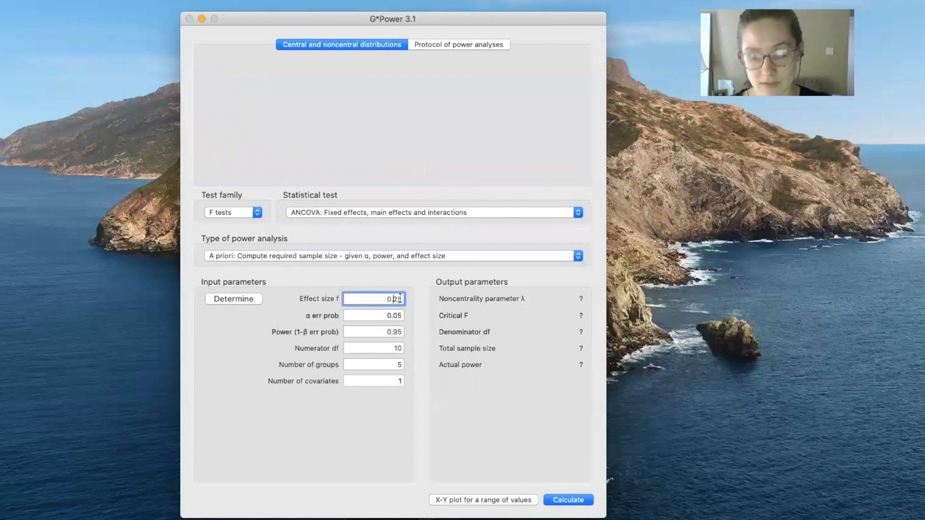
key(BackSpace)
key(BackSpace)
text(40)
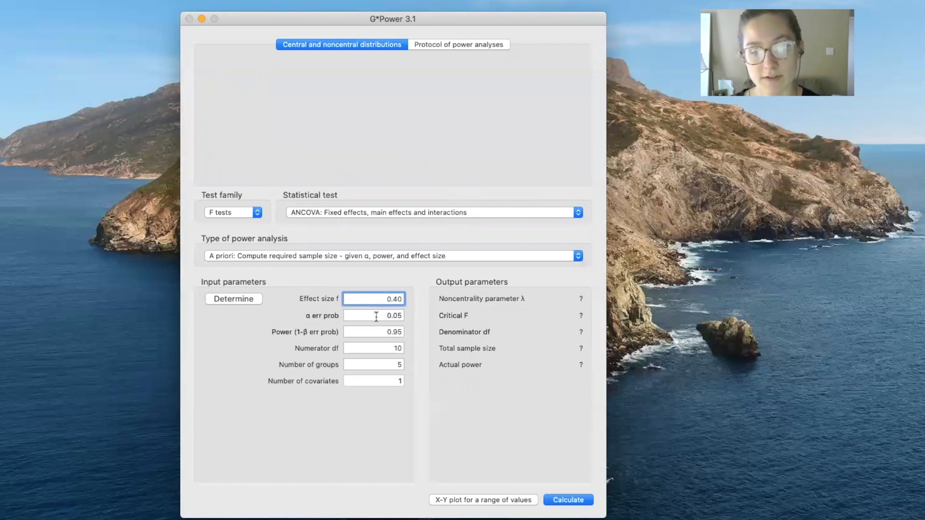
Go through the ANCOVA's remaining input parameters from α to the number of covariates and set the number of groups to 3.
key(Tab)
key(Tab)
key(shift+Tab)
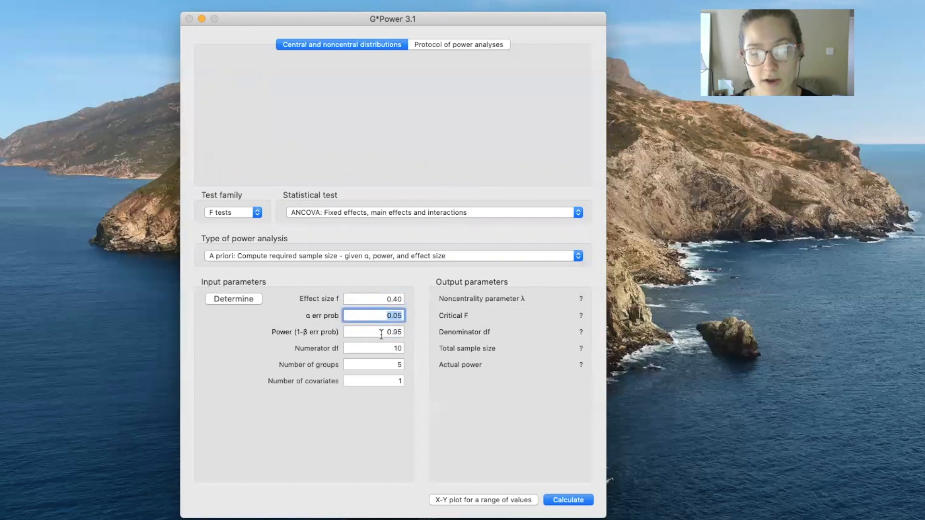
key(Tab)
key(Tab)
key(Tab)
key(Tab)
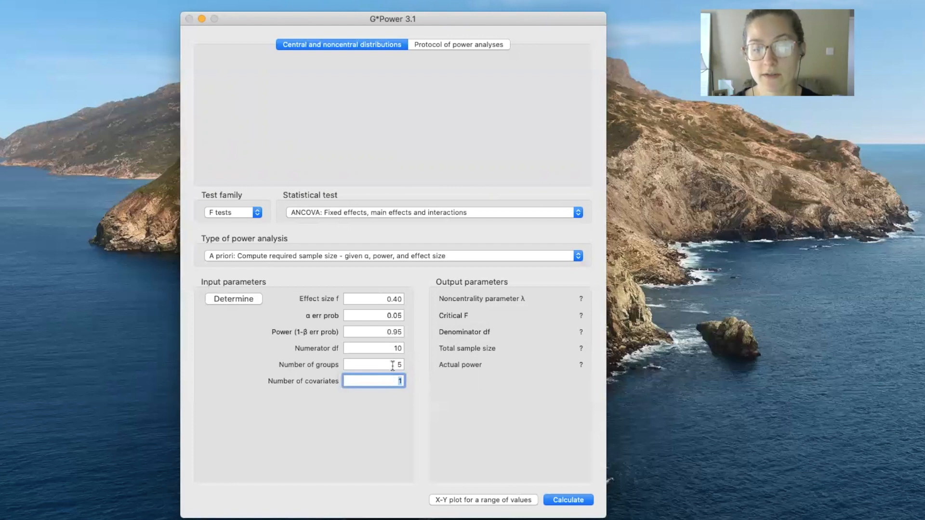
key(shift+Tab)
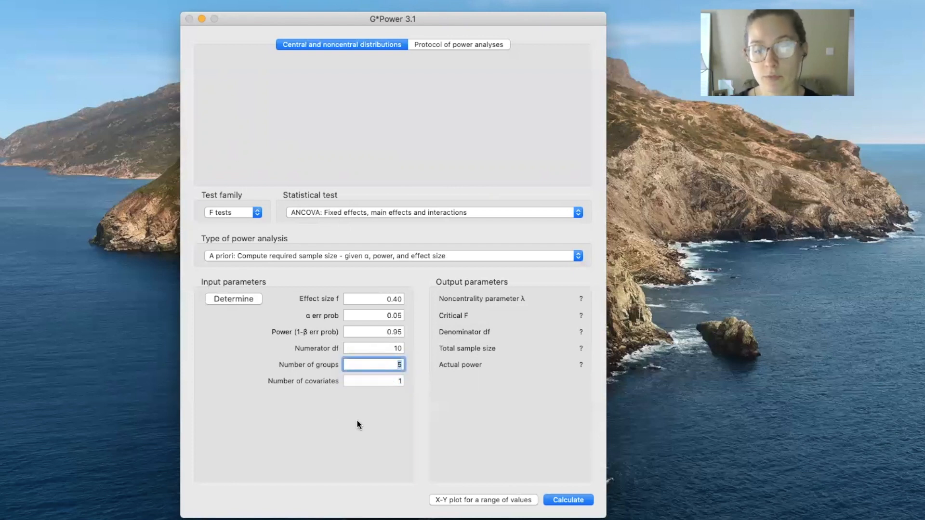
text(3)
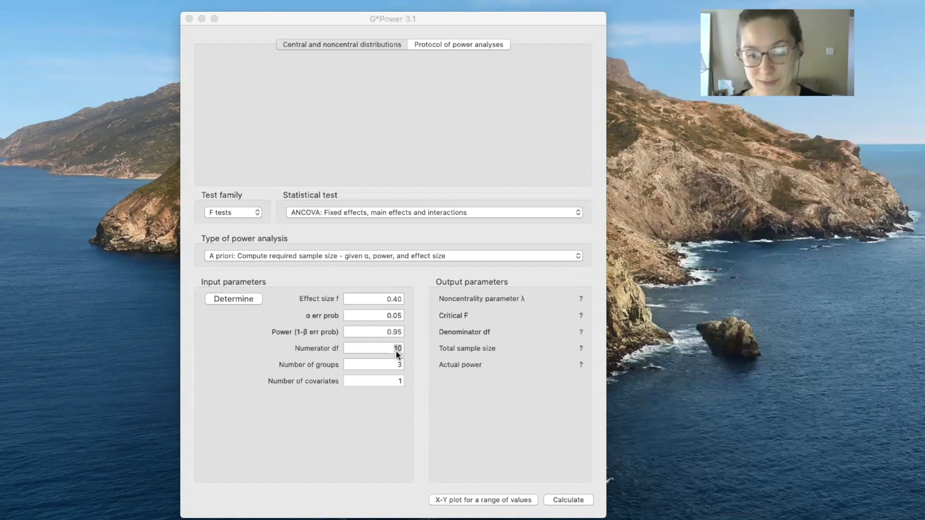
Set the numerator df to 2 and calculate the required sample size for the ANCOVA.
click(399, 348)
text(2)
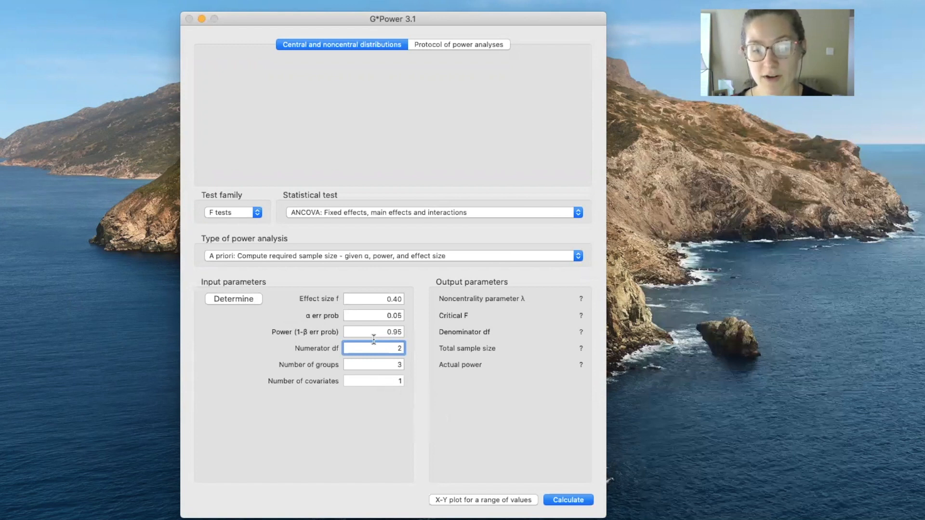
click(560, 499)
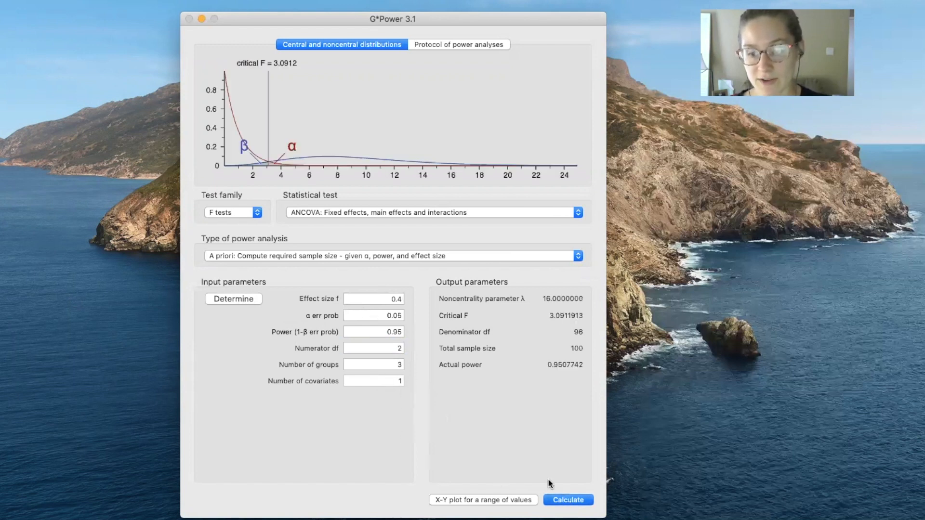